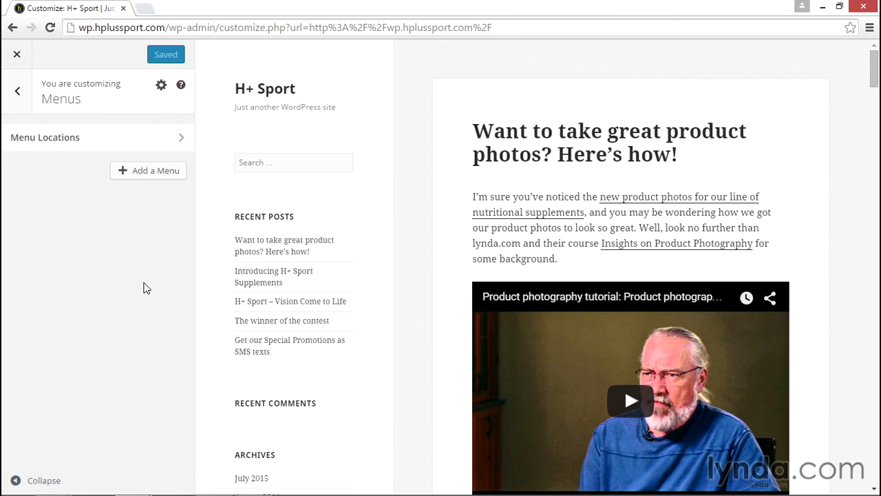
Review the menu locations offered by the theme and return to the Menus overview.
click(127, 138)
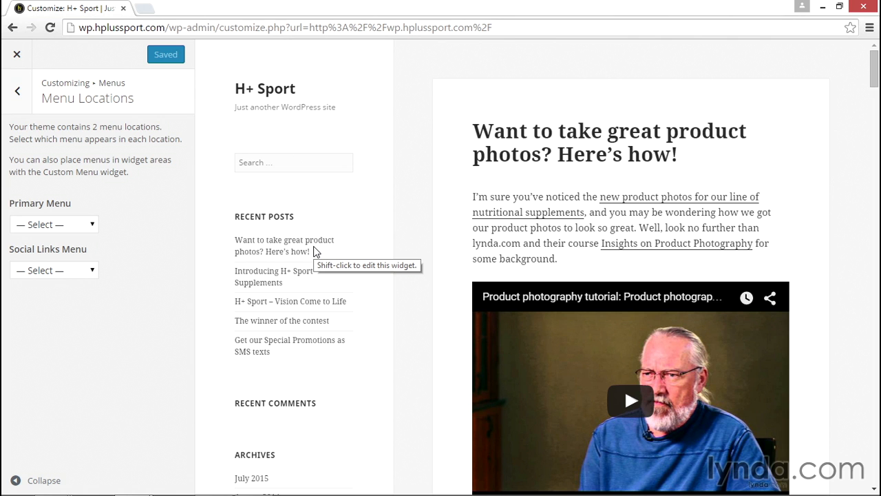
click(17, 91)
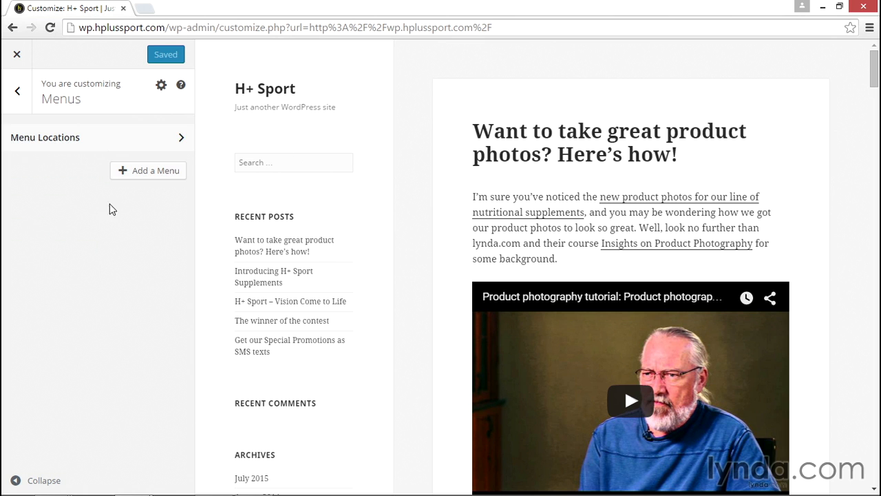
Hide the Title Attribute, CSS Classes and Link Relationship (XFN) fields in the advanced menu properties.
click(161, 86)
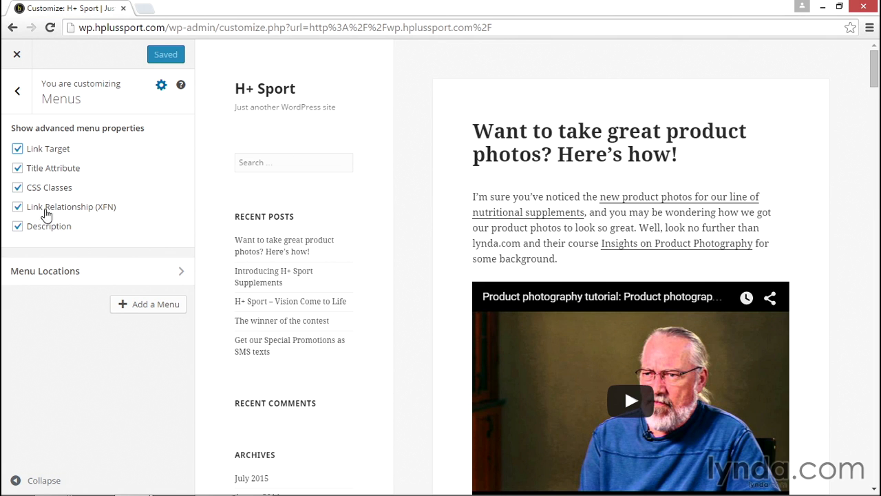
click(33, 170)
click(46, 193)
click(44, 209)
click(161, 86)
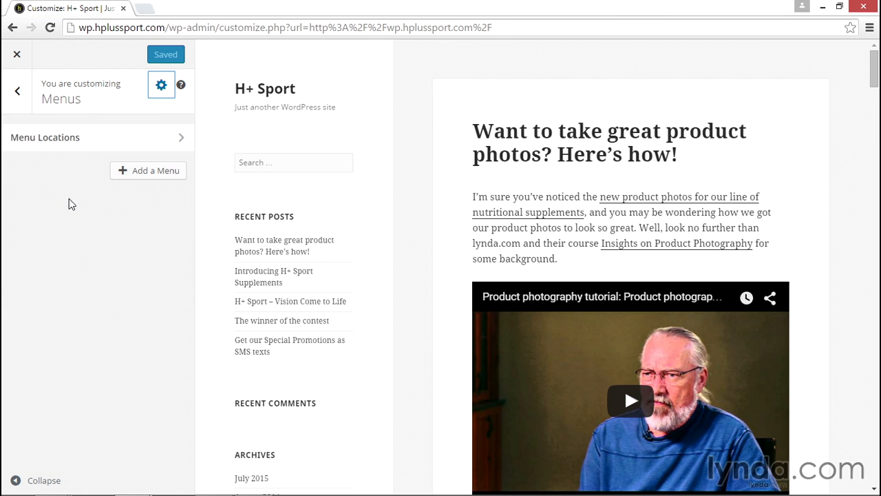
Create a new menu named "Main Menu".
click(137, 173)
click(109, 206)
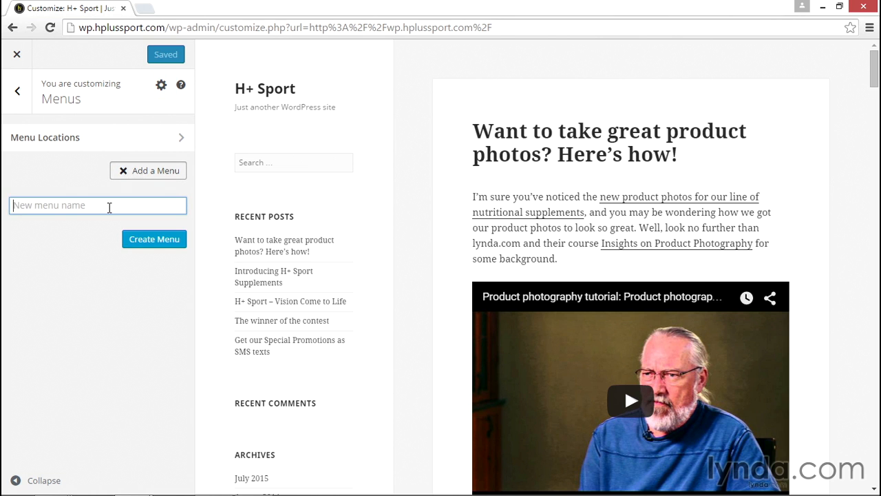
text(Main Menu)
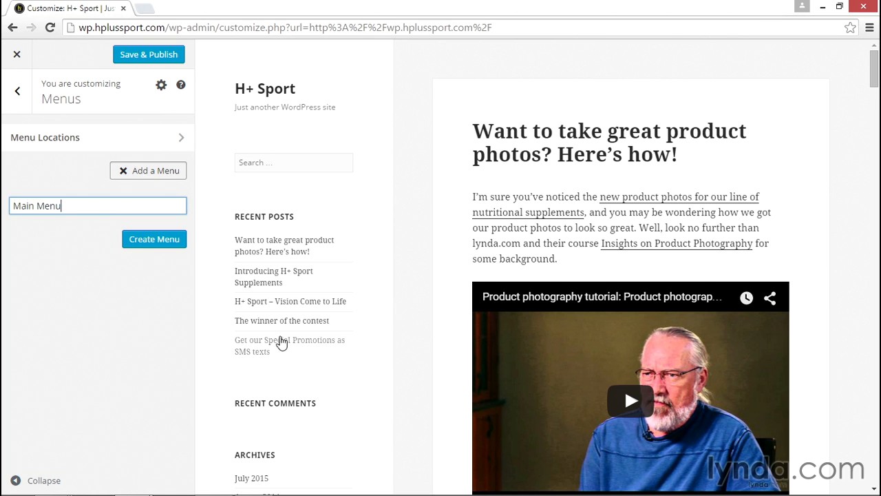
click(156, 242)
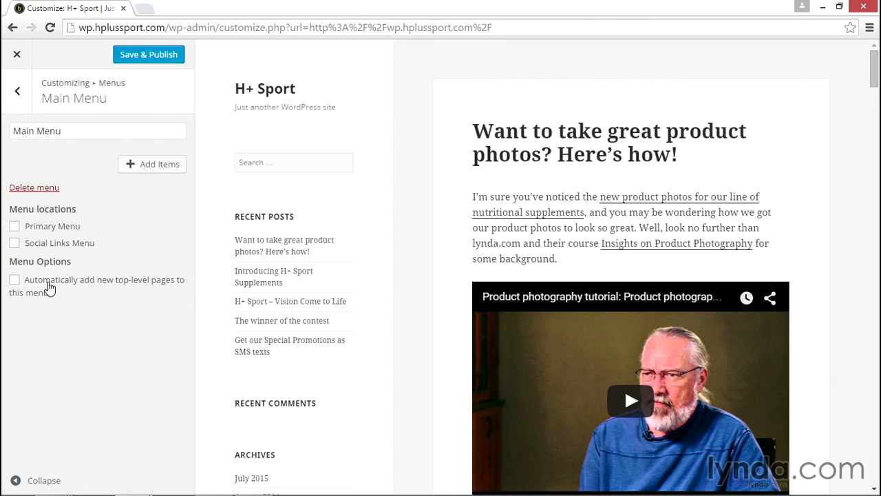
Examine the custom links, posts, pages and categories that can be added as items to Main Menu.
click(150, 171)
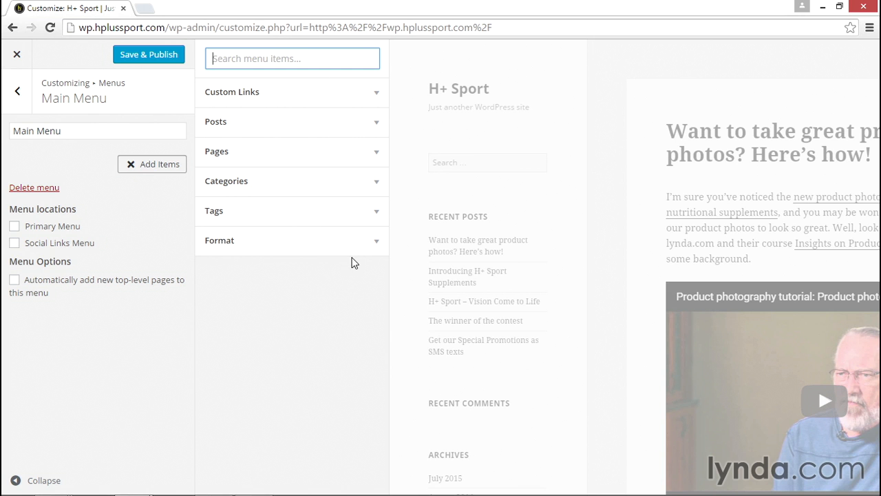
click(367, 100)
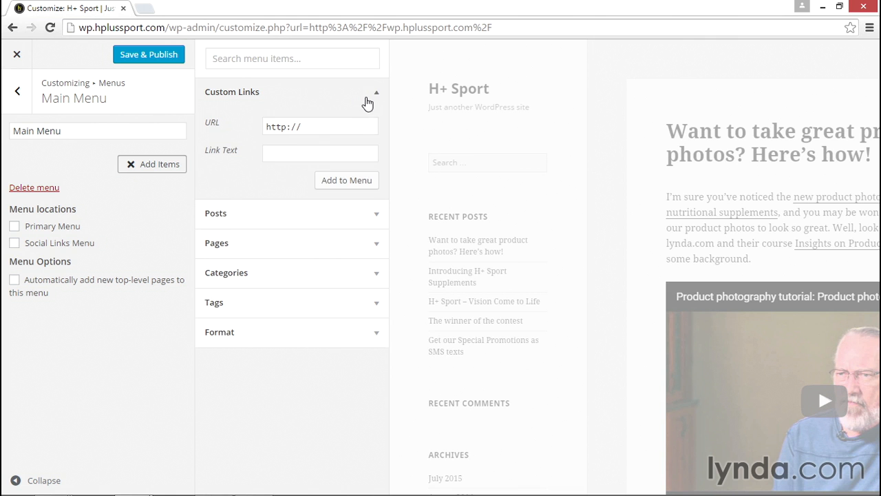
click(307, 130)
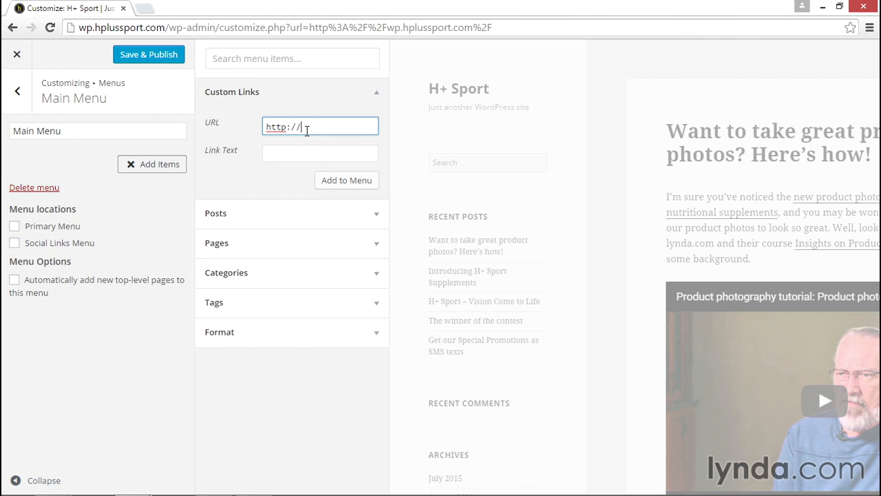
click(297, 149)
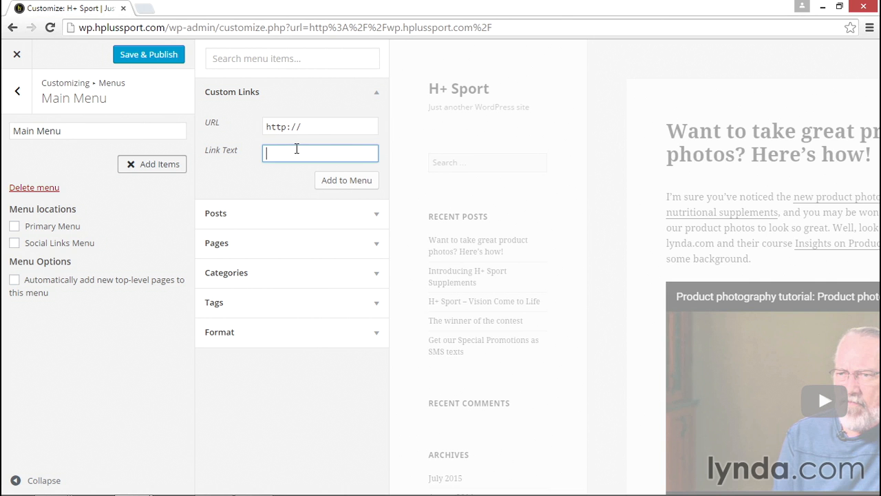
click(376, 93)
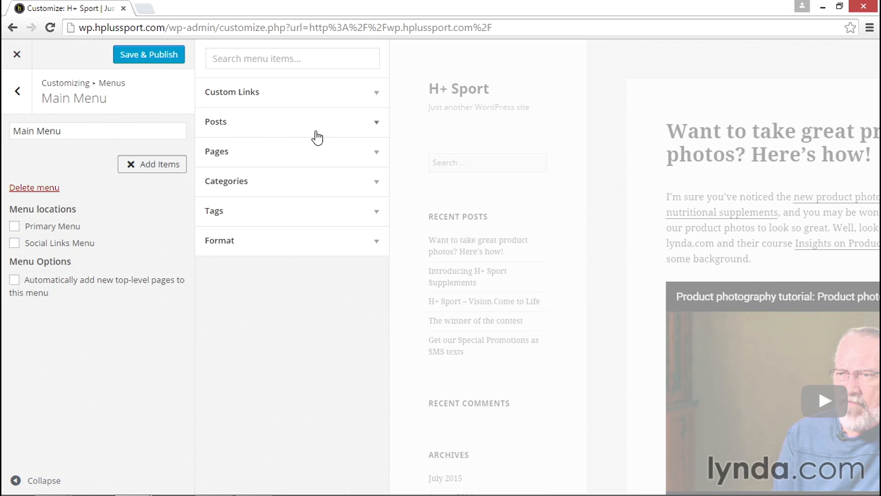
click(358, 130)
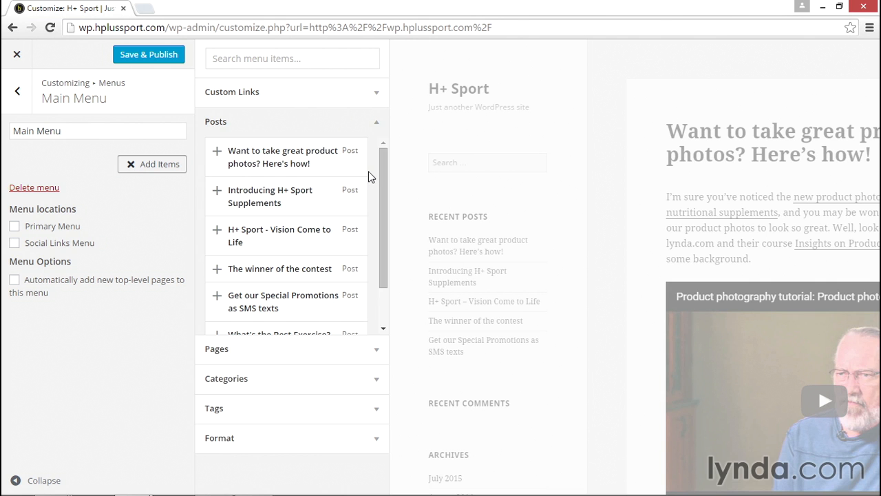
click(376, 124)
click(364, 162)
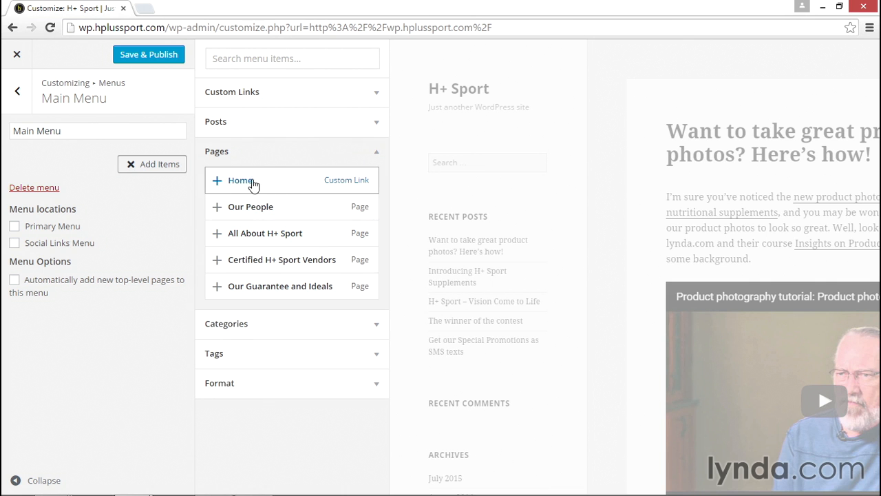
click(377, 163)
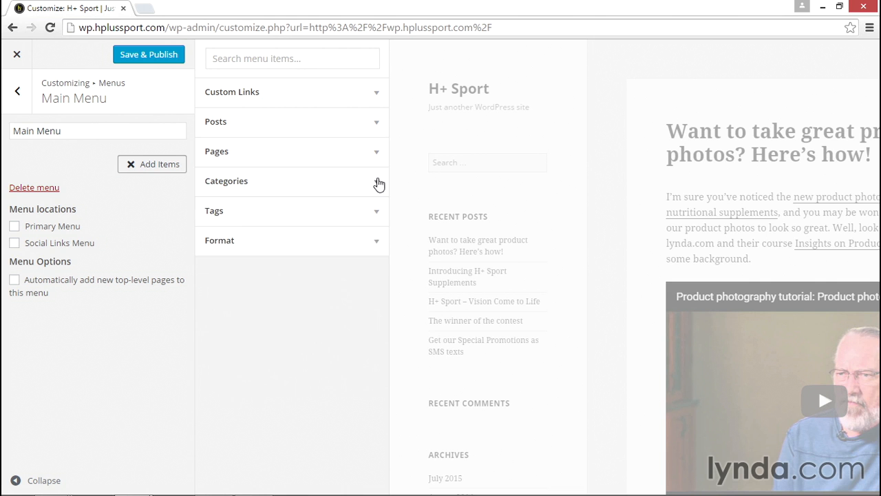
click(379, 182)
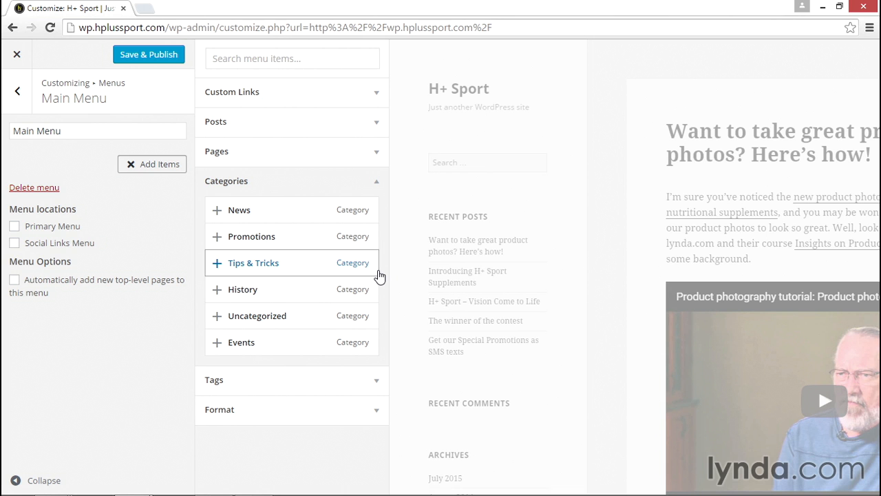
click(378, 183)
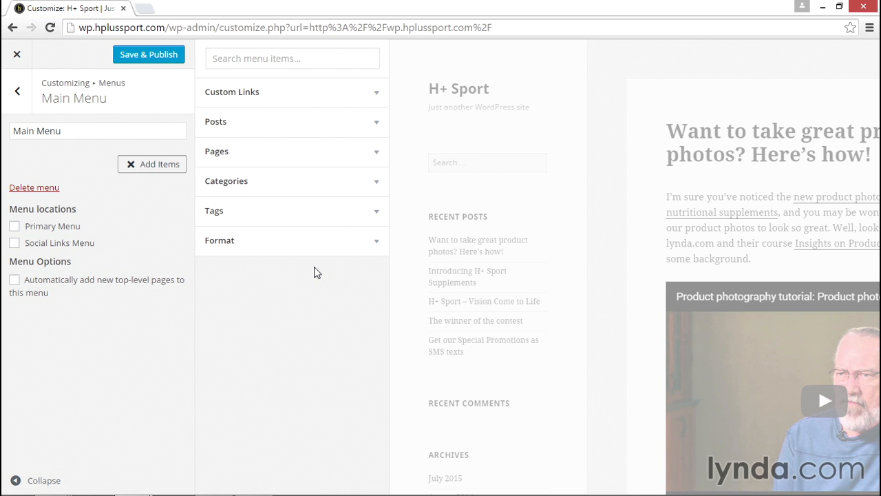
Add the pages Home, Our People, All About H+ Sport, Certified H+ Sport Vendors and Our Guarantee and Ideals to Main Menu.
click(376, 151)
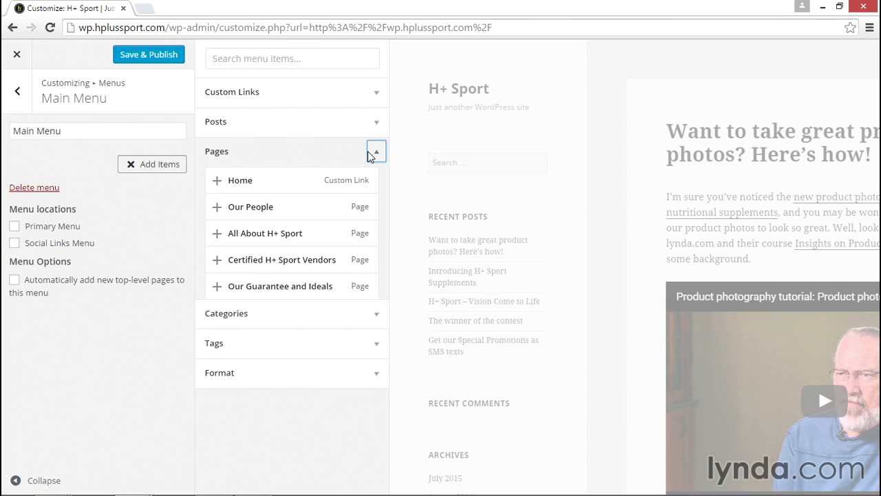
click(275, 181)
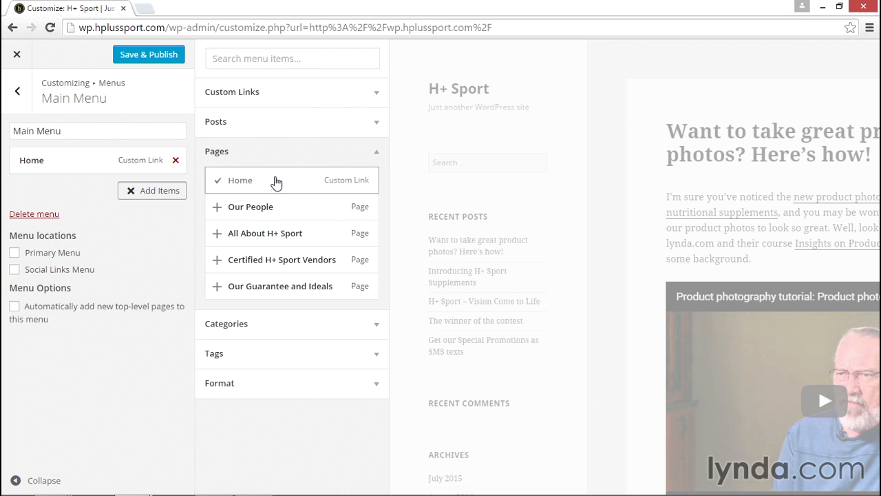
click(281, 205)
click(293, 236)
click(294, 260)
click(296, 287)
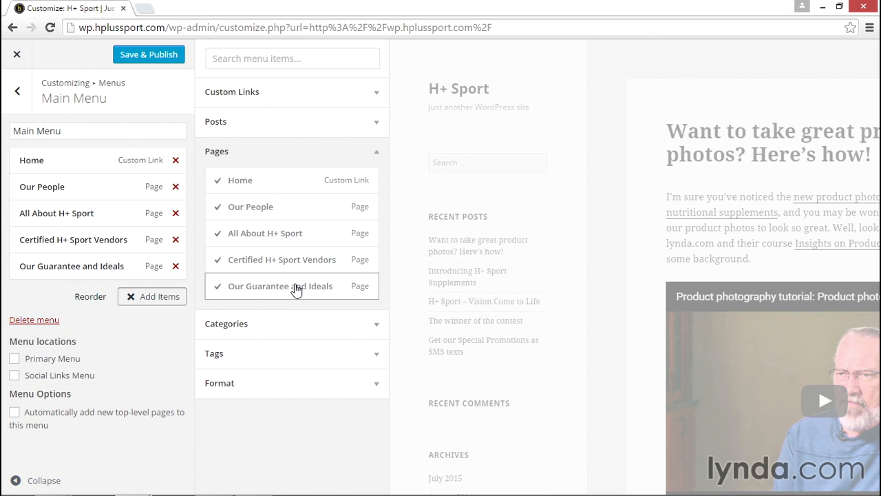
click(40, 303)
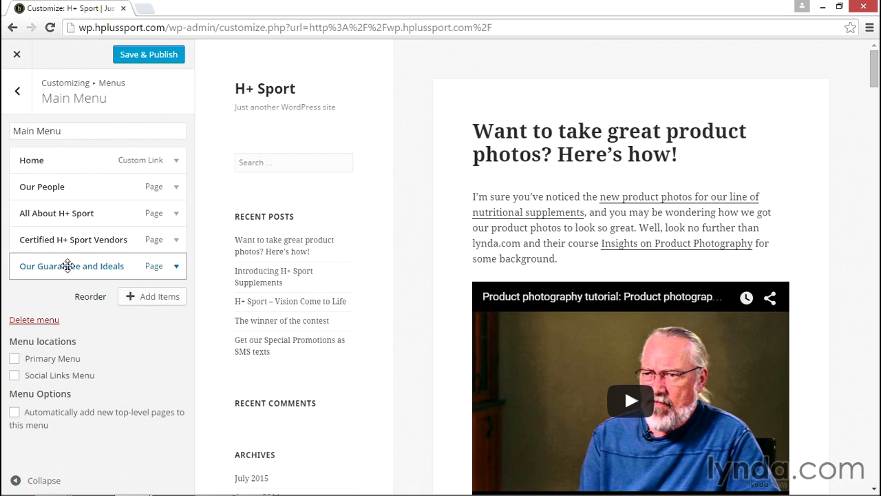
Nest All About H+ Sport and Our Guarantee and Ideals as sub-items under Our People.
mouse_move(69, 262)
mouse_down()
mouse_move(65, 225)
mouse_move(69, 269)
mouse_up()
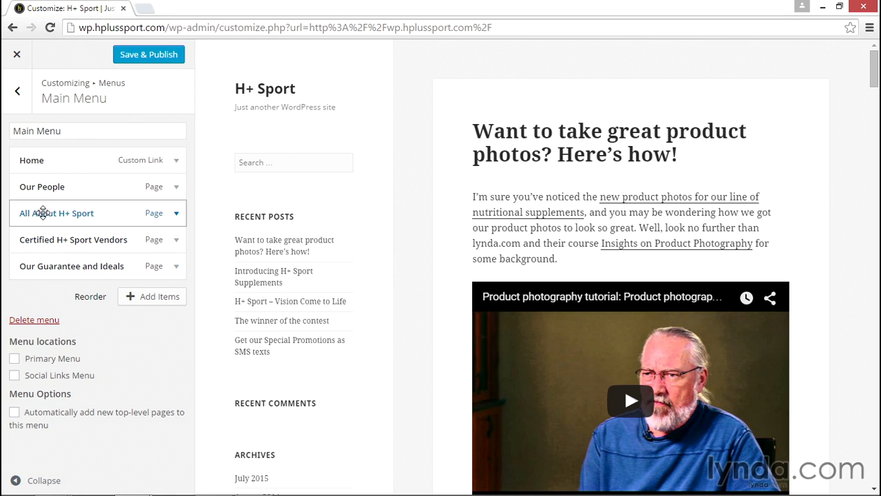
drag(43, 212, 66, 213)
drag(69, 269, 82, 247)
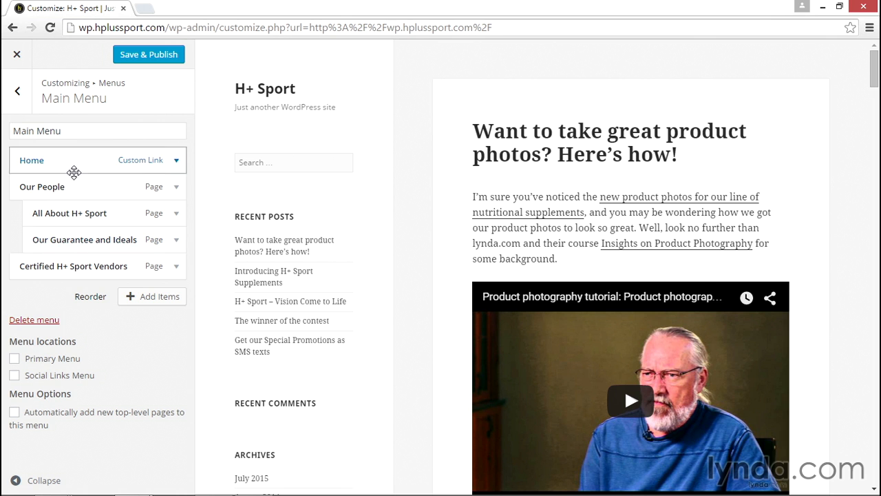
Give the Home menu item the description "This is the description".
click(177, 163)
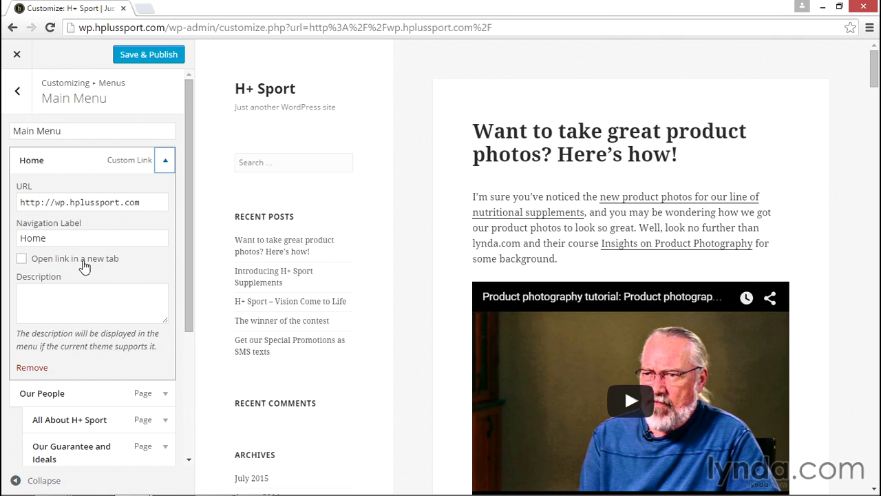
click(81, 297)
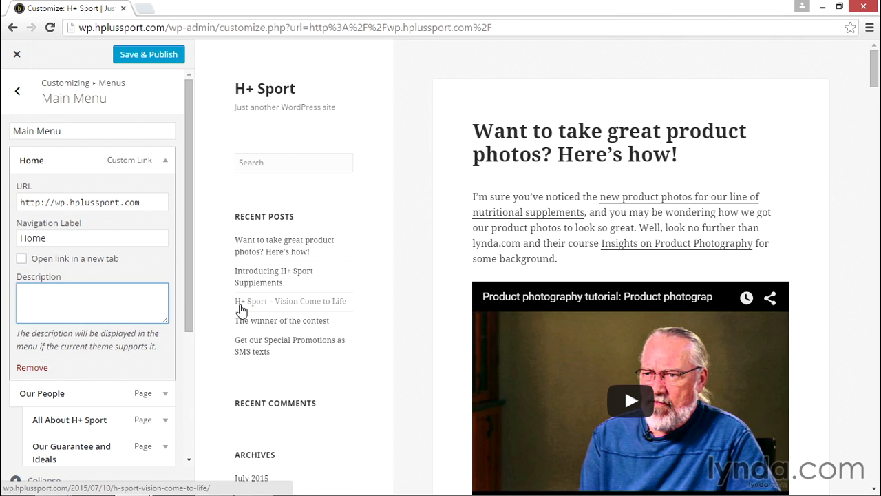
text(This is the description)
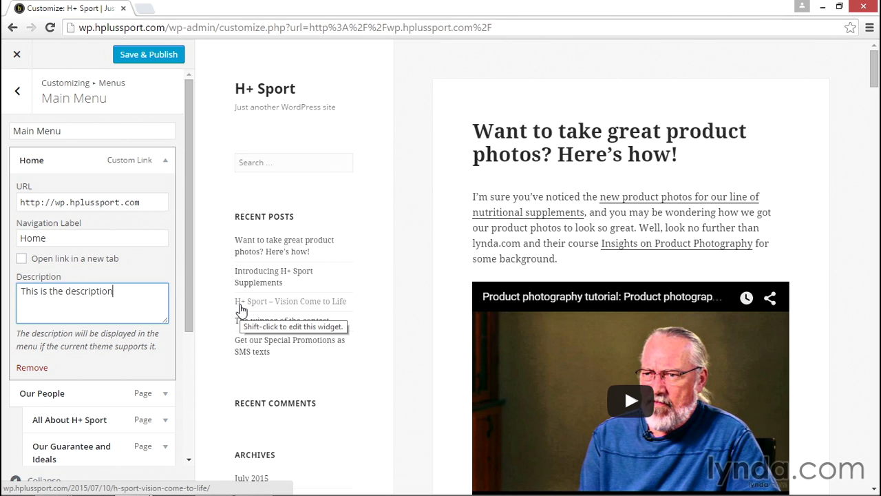
click(159, 164)
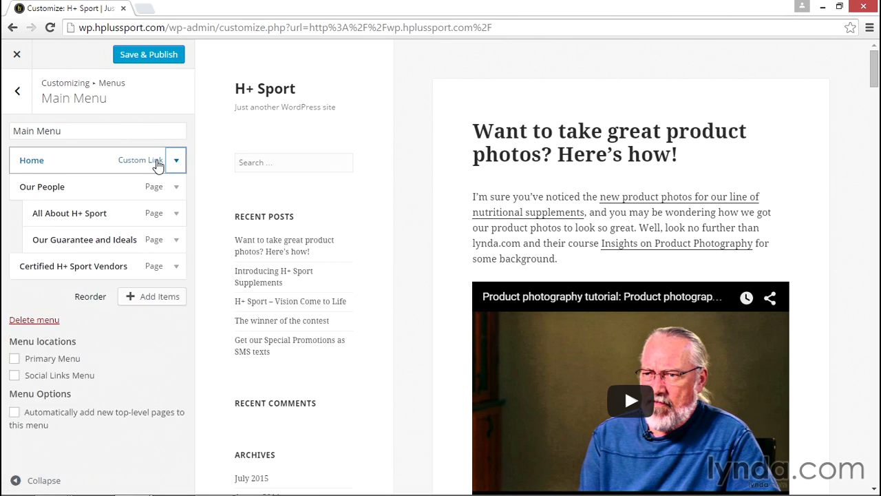
Check the settings of the Our Guarantee and Ideals item and assign Main Menu to the Primary Menu location.
click(176, 239)
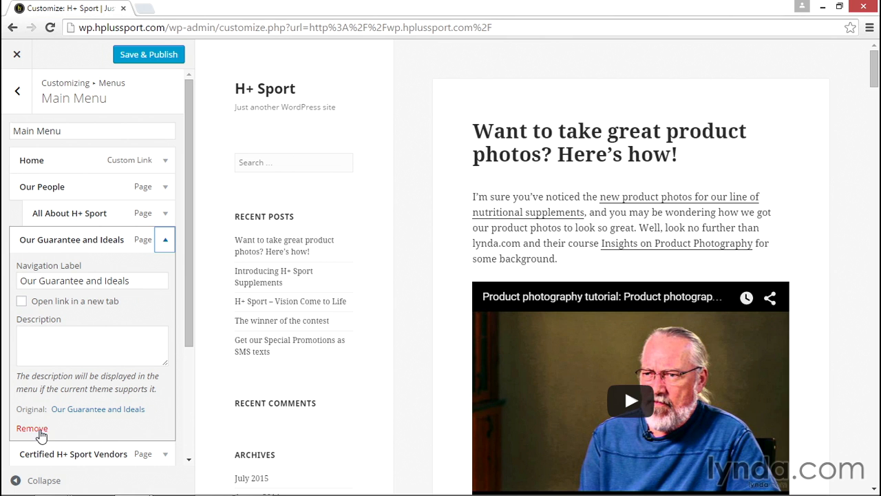
click(165, 239)
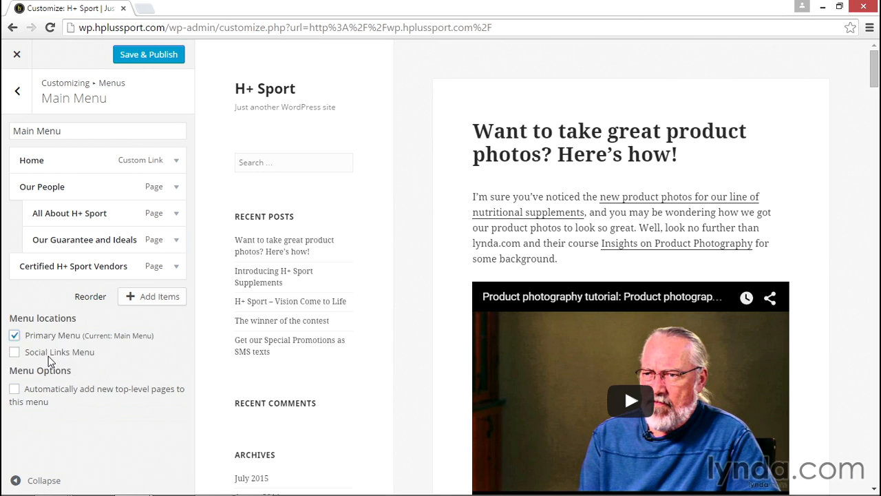
click(50, 359)
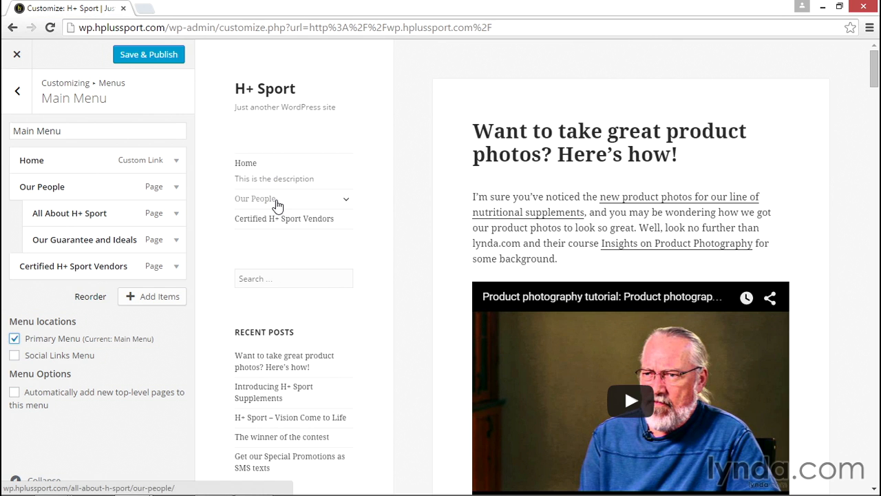
Test the menu in the site preview by expanding the Our People submenu and visiting Our People, Certified H+ Sport Vendors and Home.
click(346, 200)
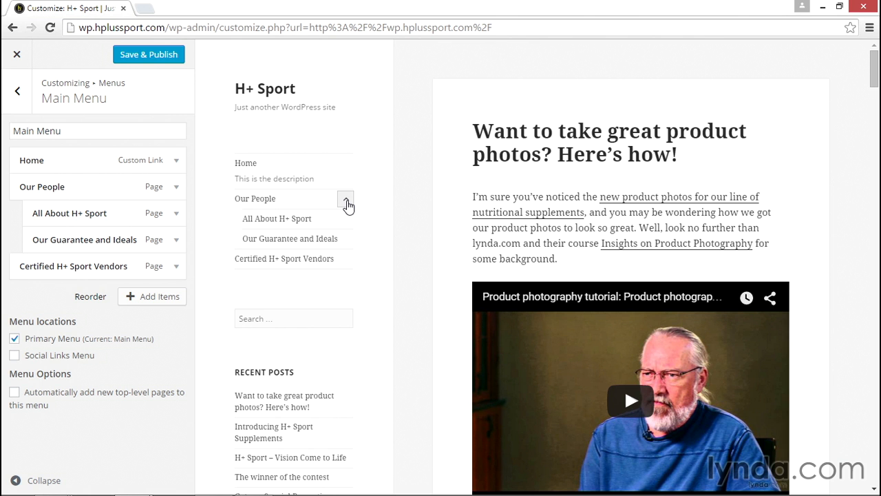
click(347, 203)
click(270, 205)
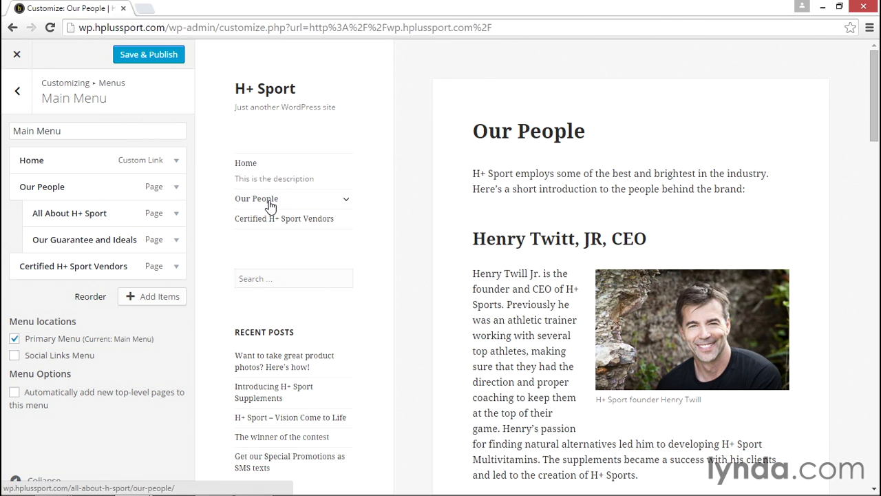
click(288, 219)
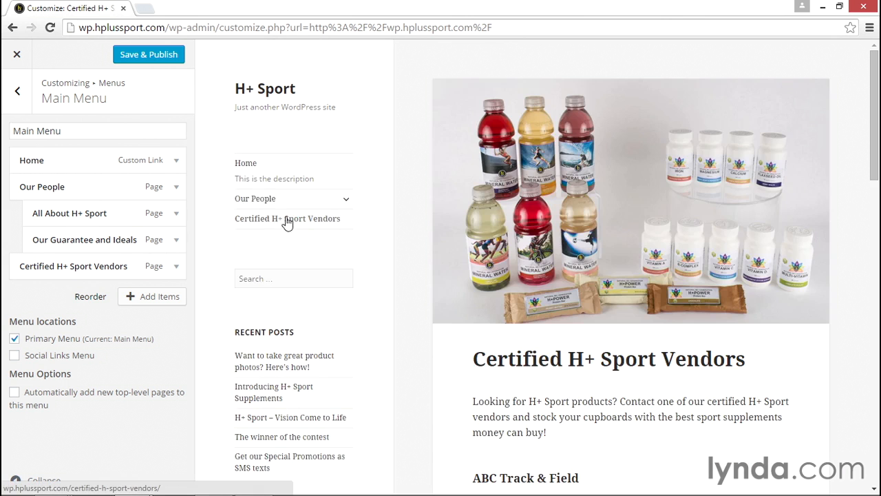
click(257, 179)
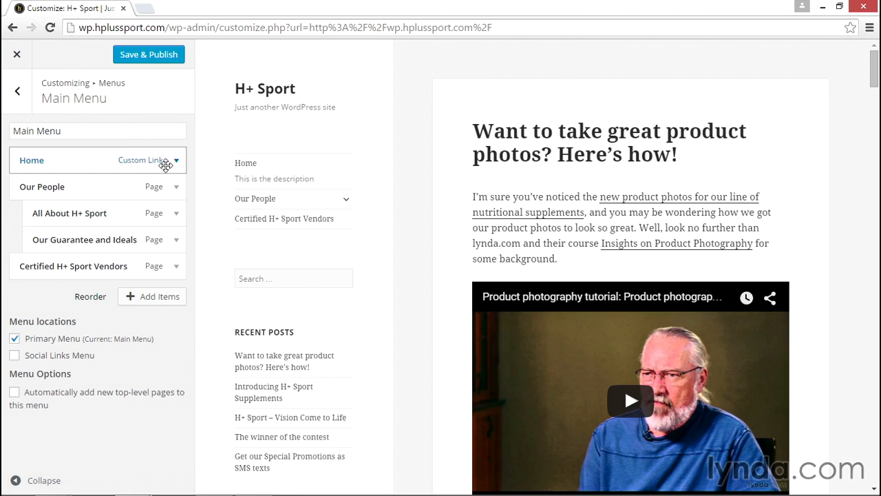
Delete the description text from the Home menu item.
click(108, 157)
drag(126, 294, 7, 295)
key(BackSpace)
click(152, 169)
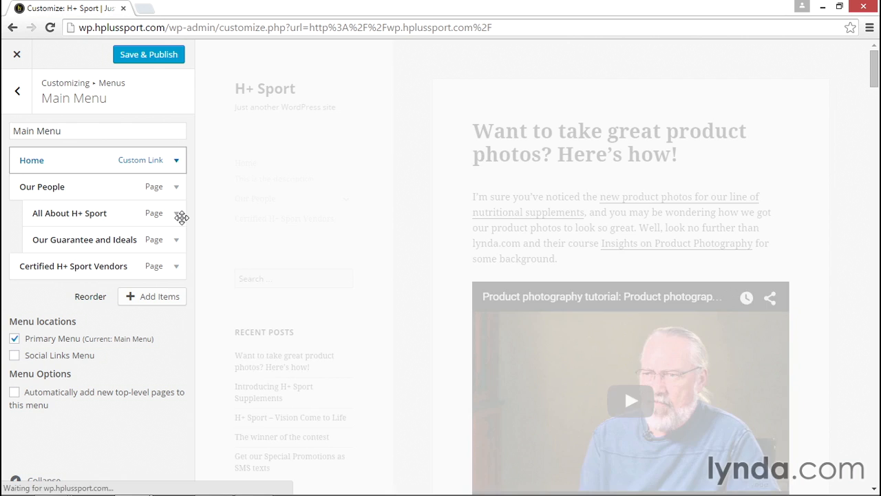
Leave the Main Menu settings and check which menus are assigned to the theme's menu locations.
click(19, 92)
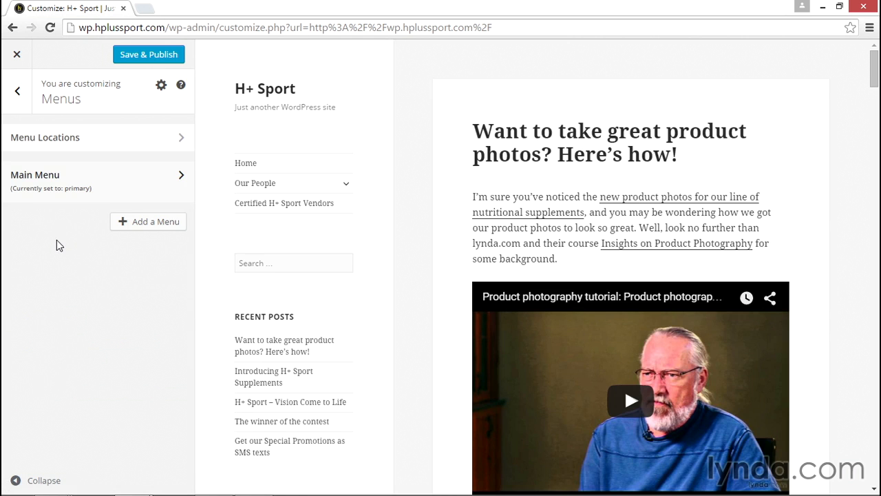
click(144, 137)
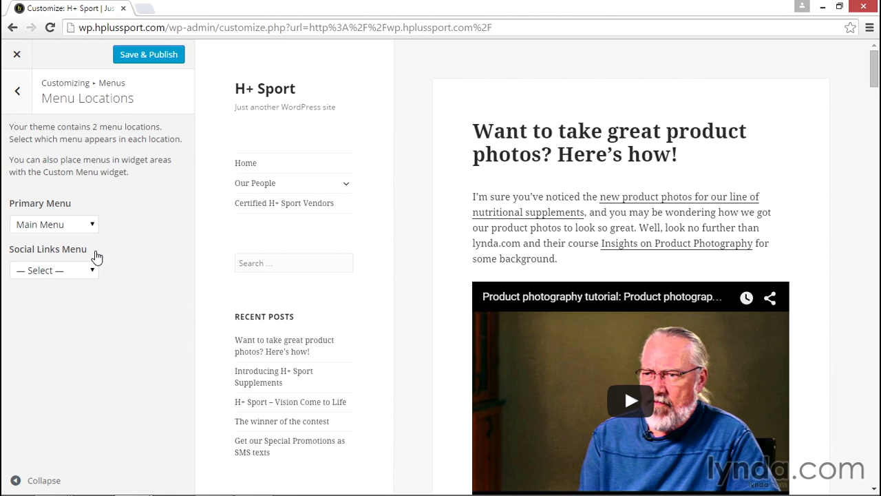
click(26, 100)
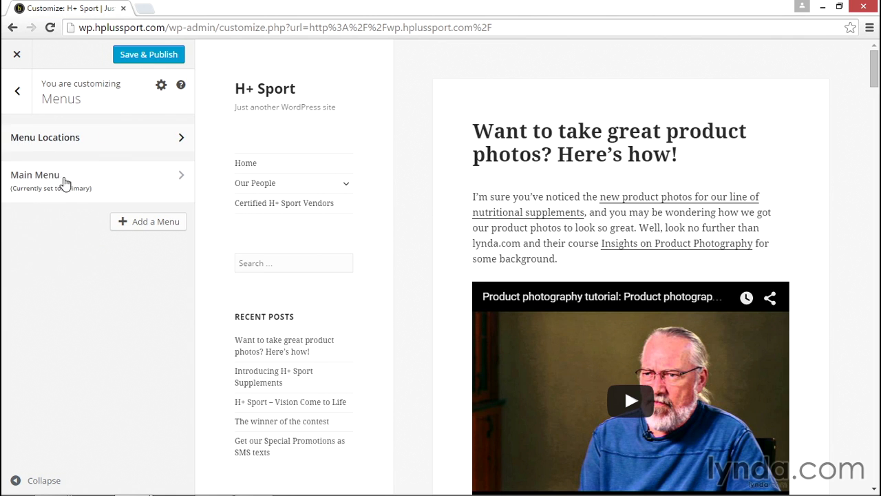
Create a new menu named Social Menu.
click(138, 231)
click(146, 264)
text(Social Menu)
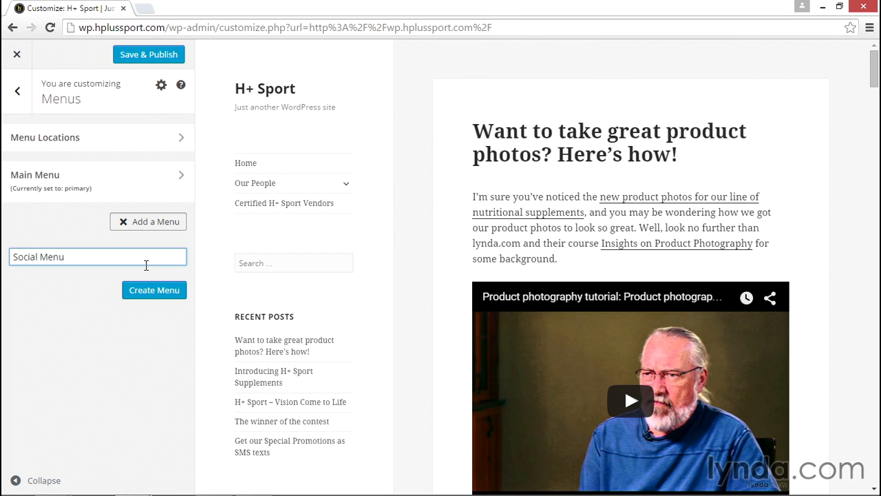
click(164, 290)
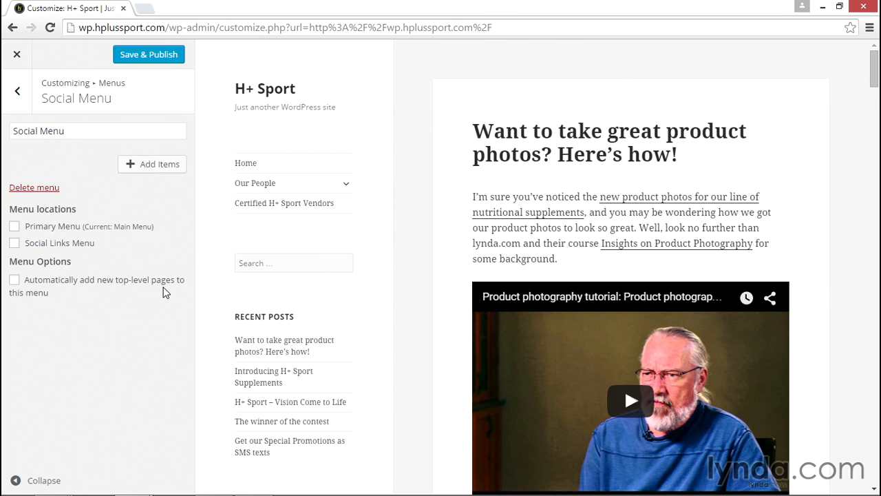
click(152, 167)
click(299, 100)
click(321, 129)
text(twitter.com)
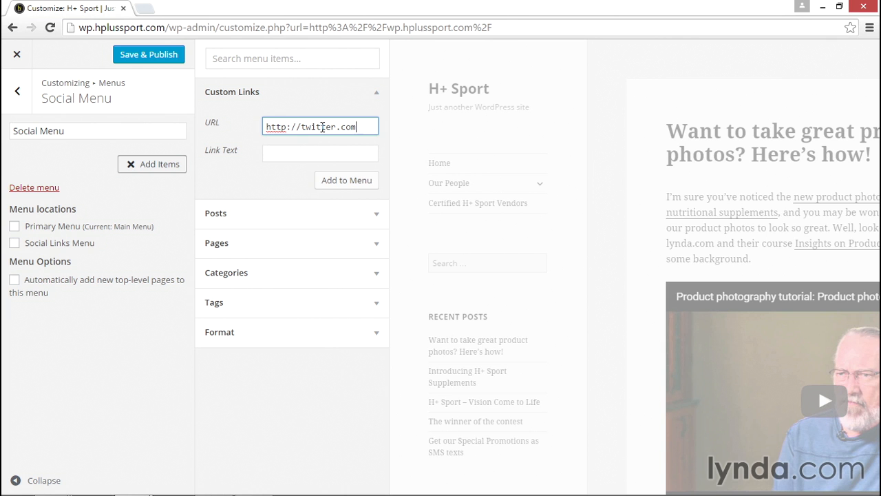
key(Tab)
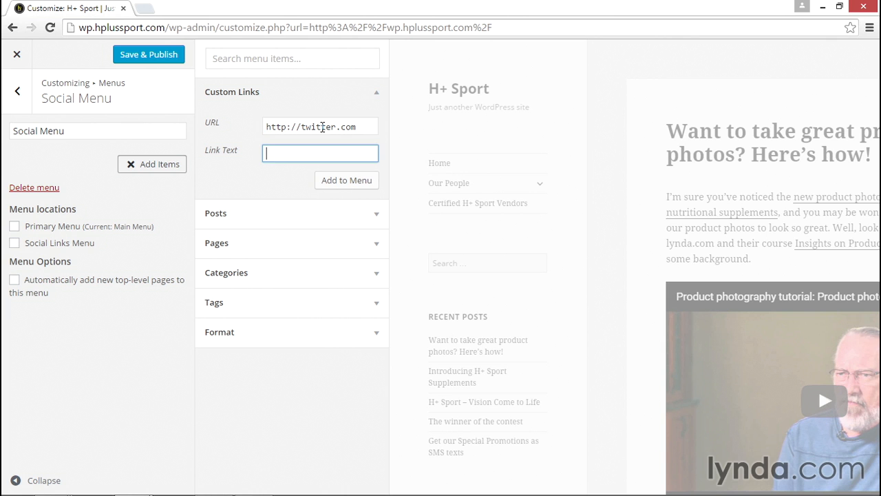
text(Twitter)
click(327, 179)
click(322, 131)
text(fac)
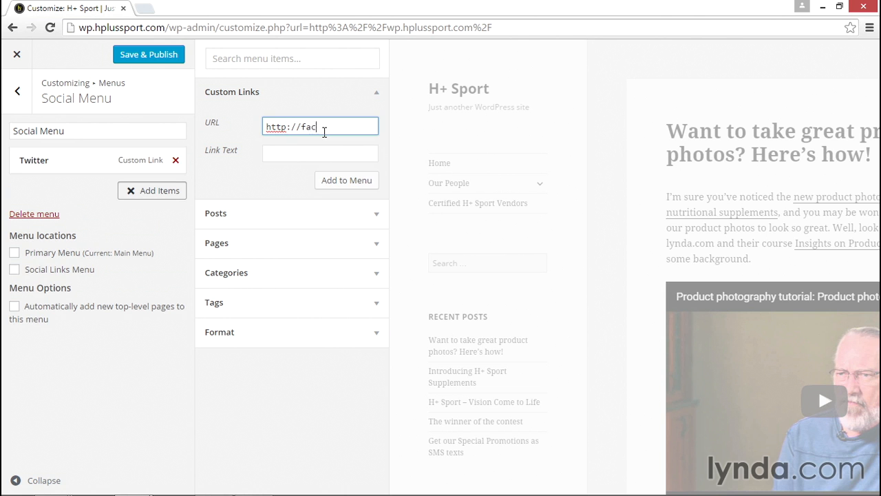
text(ebook.com)
key(Tab)
text(Fac)
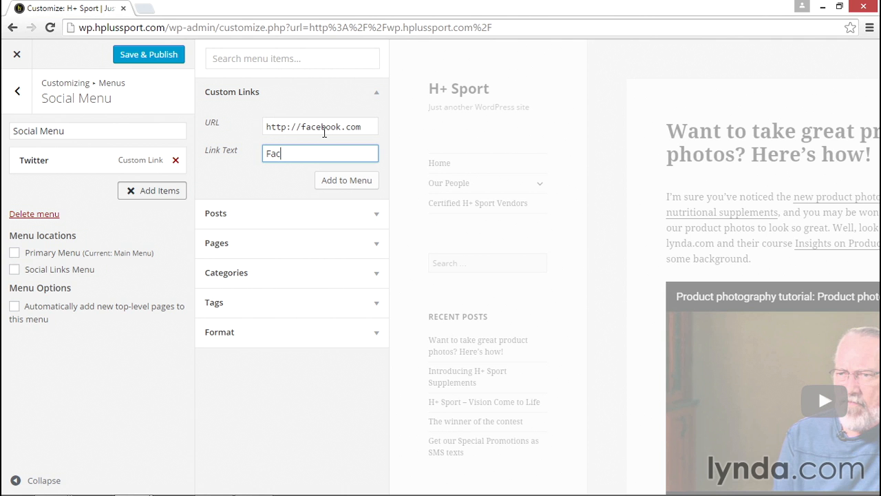
text(ebook)
key(Return)
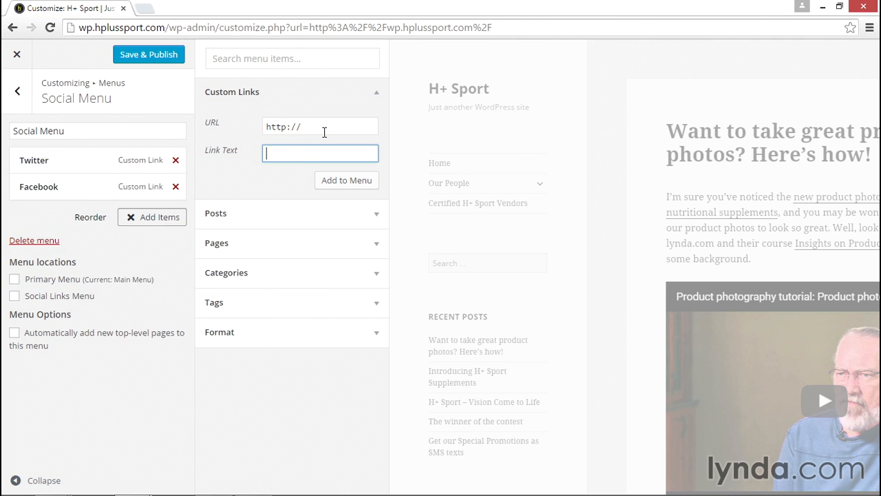
click(325, 128)
text(inst)
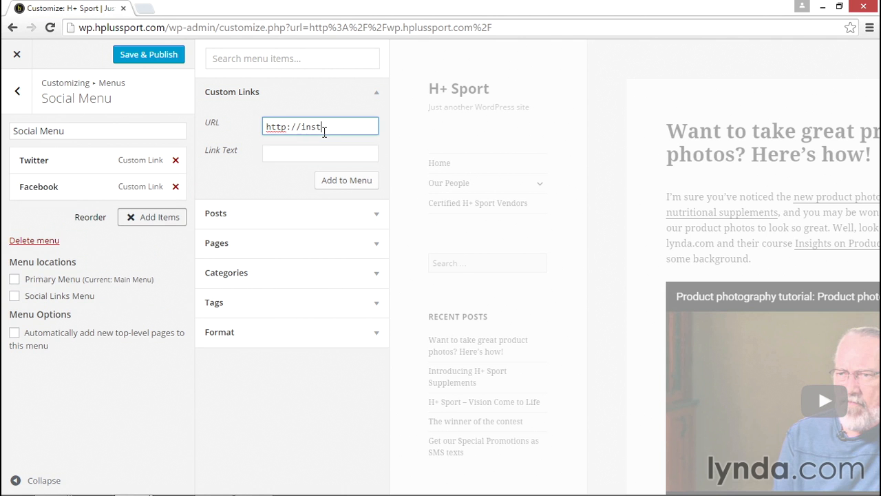
text(agram.com)
key(Tab)
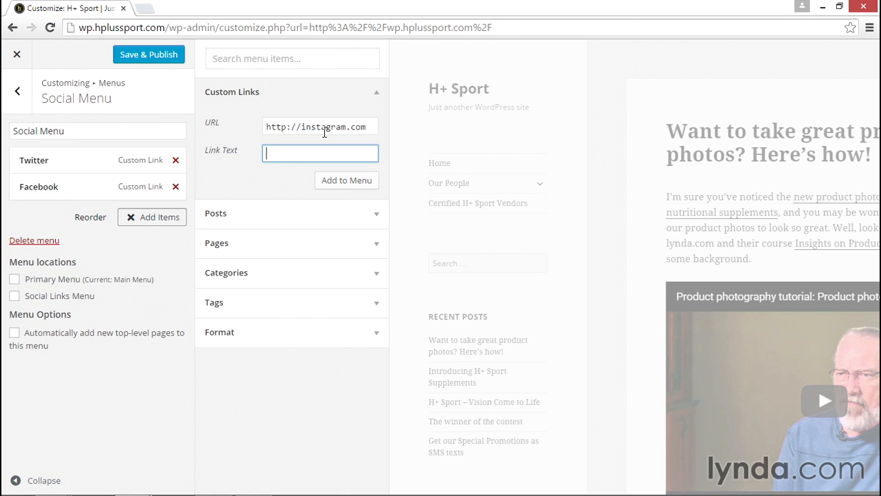
text(Instagram)
key(Return)
click(324, 130)
text(lin)
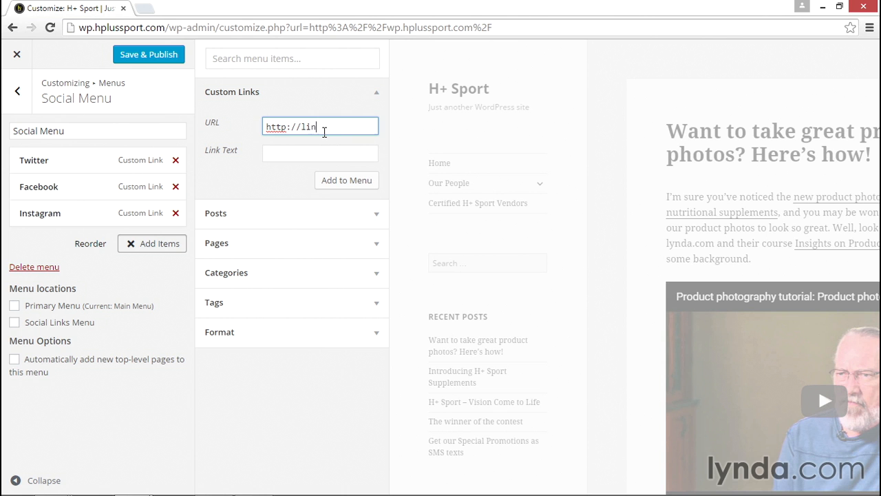
text(kedin.com)
key(Tab)
text(LinkedIn)
key(Return)
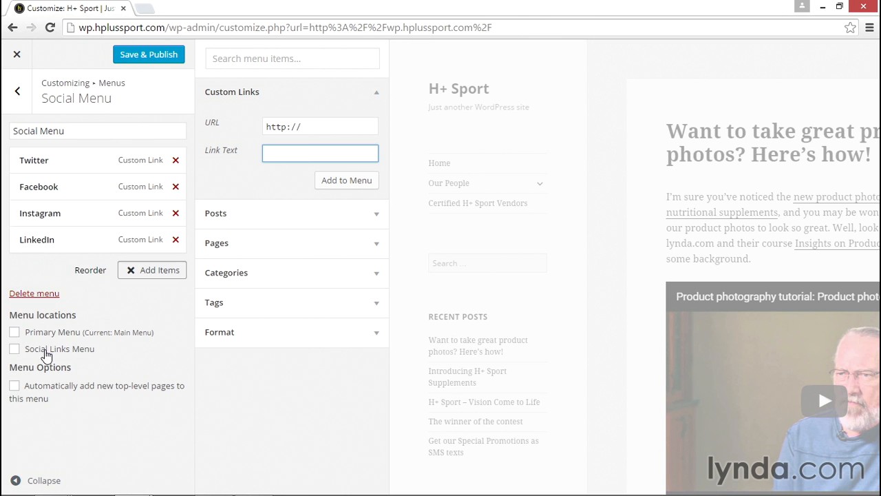
click(45, 350)
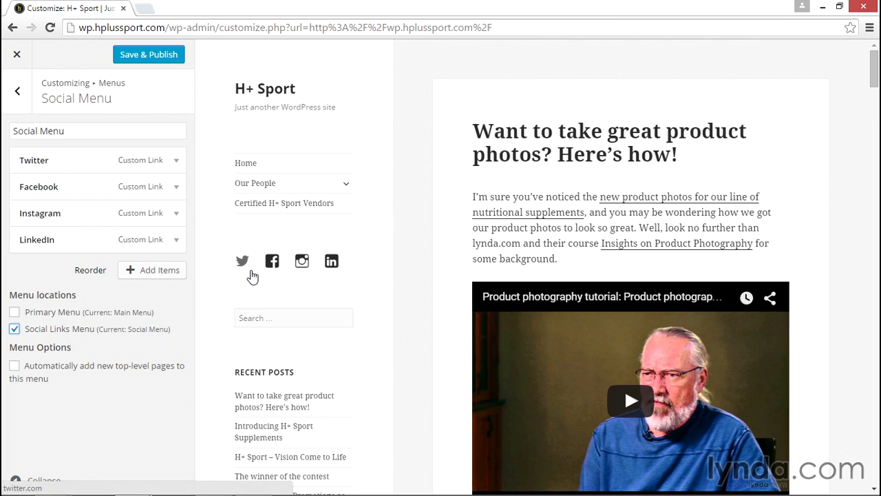
Set the Twitter, Facebook, Instagram and LinkedIn menu items to open their links in a new tab.
click(171, 160)
click(31, 258)
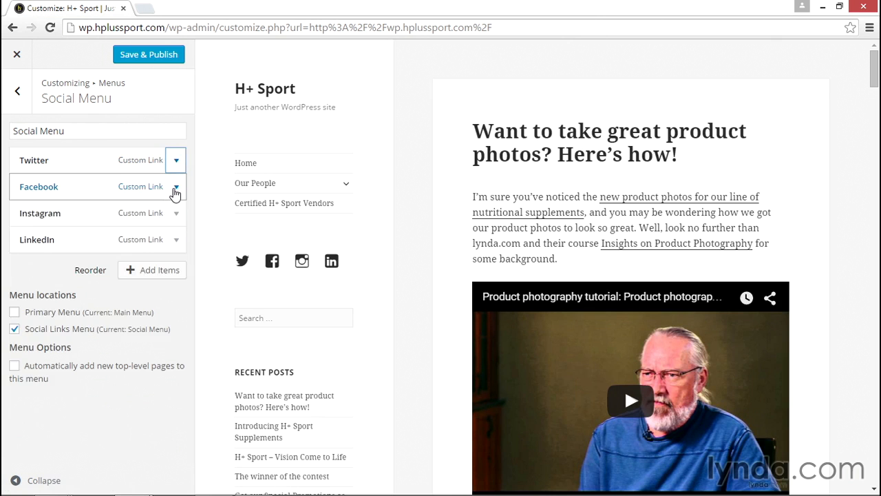
click(174, 189)
click(73, 286)
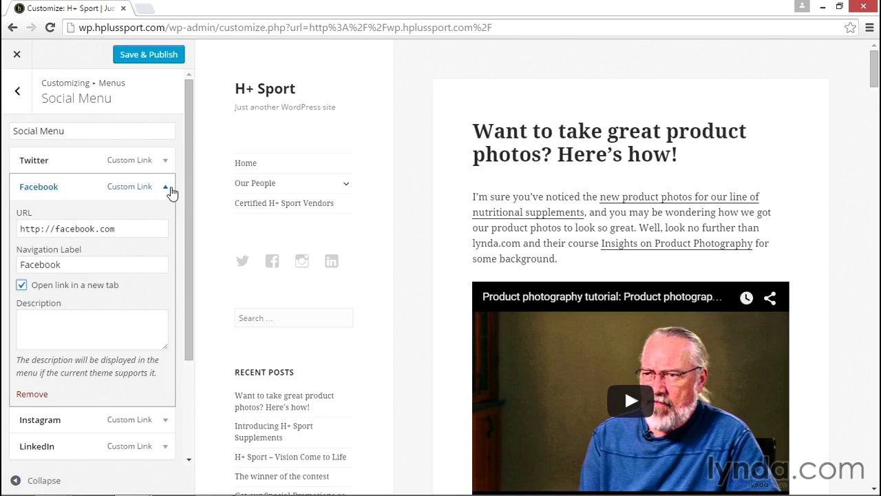
click(167, 188)
click(176, 214)
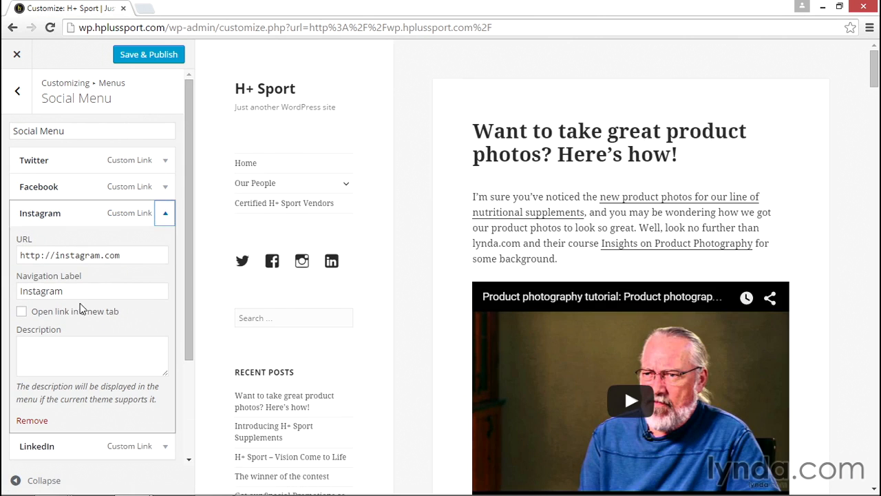
click(77, 312)
click(164, 214)
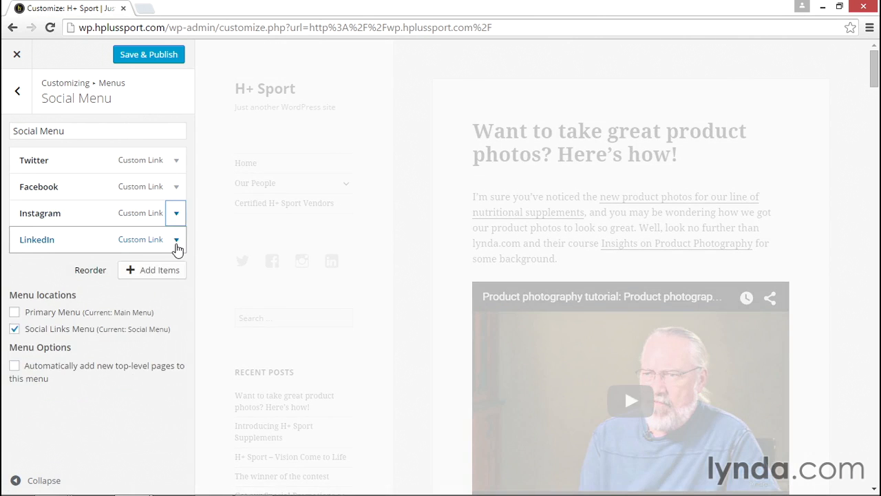
click(166, 239)
click(64, 338)
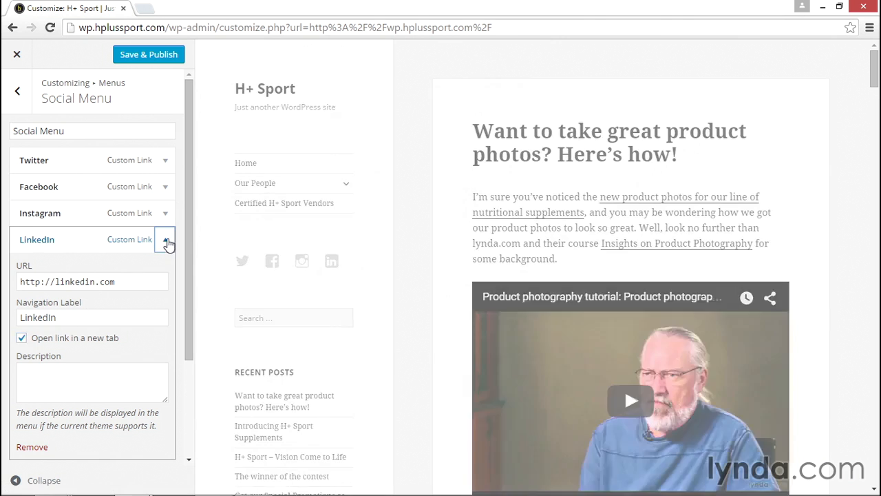
click(167, 238)
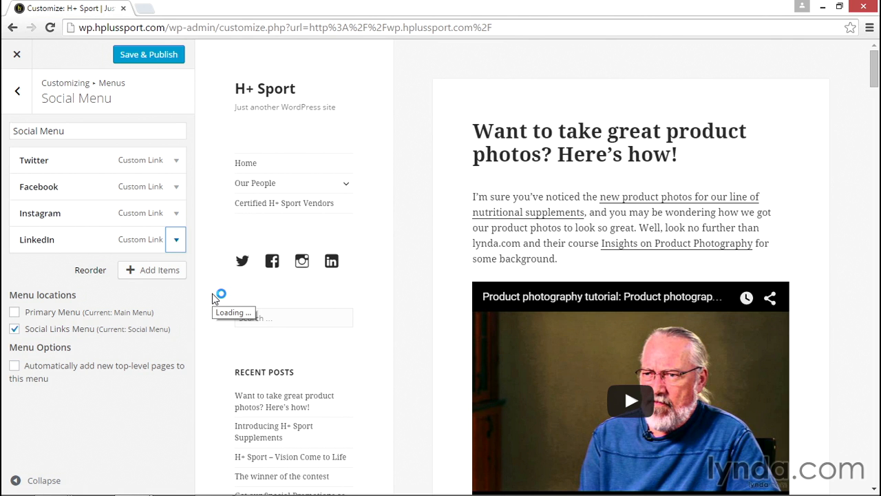
Save and publish the menu changes and close the Customizer to return to the live site.
click(156, 56)
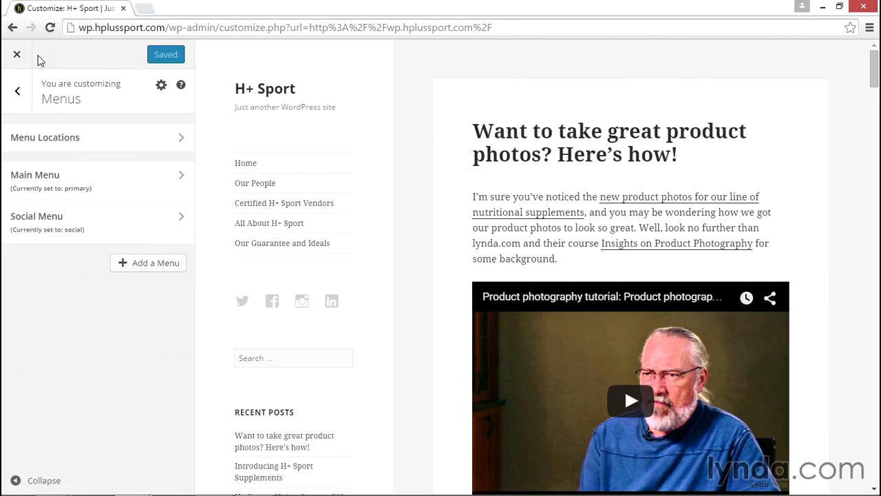
click(10, 55)
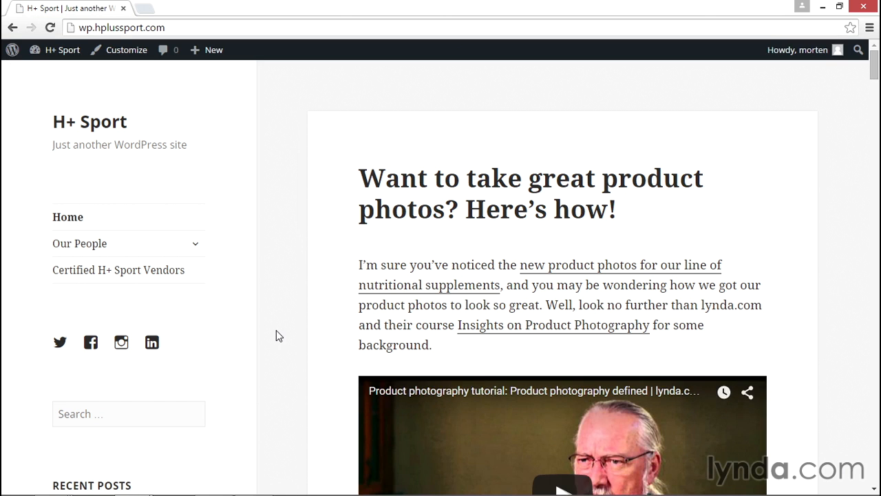
Test the menus on the live site by expanding the Our People submenu and opening the Twitter social link.
click(195, 243)
scroll(229, 271, down, 2)
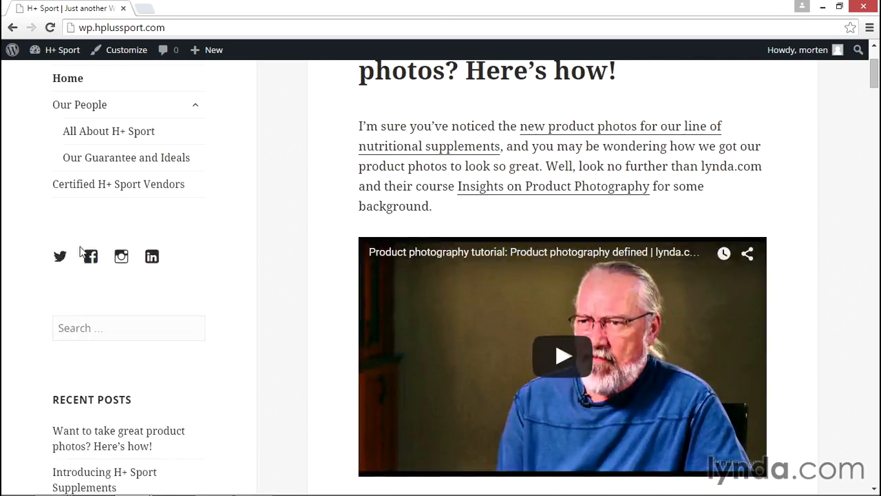
click(60, 258)
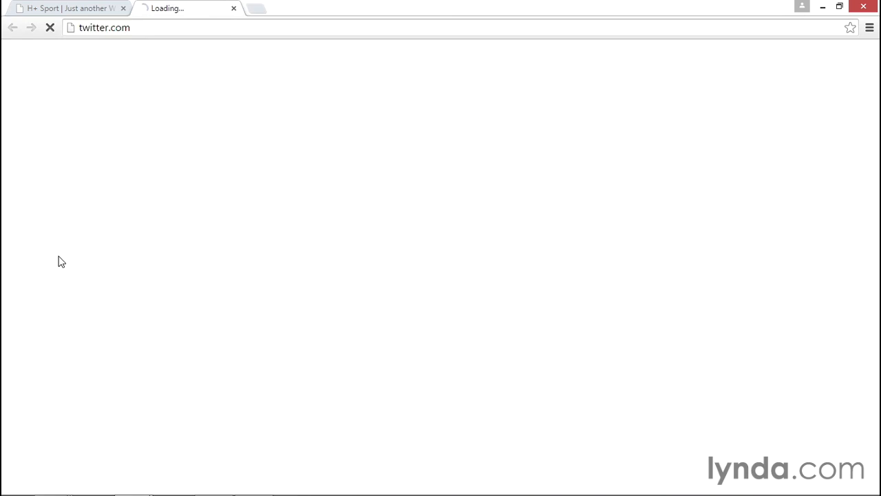